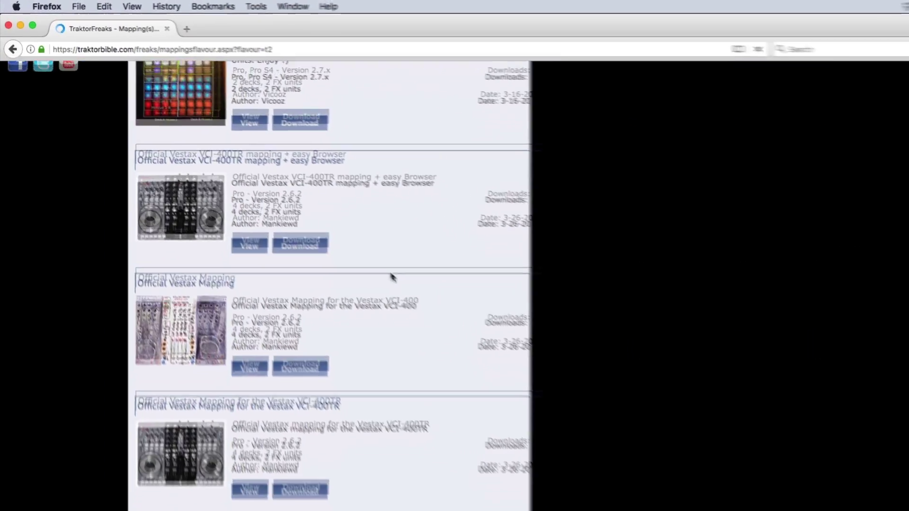
# - Advance the Setup Wizard, choose Numark as the manufacturer, and list its controller models
pyautogui.scroll(-5, 307, 219)
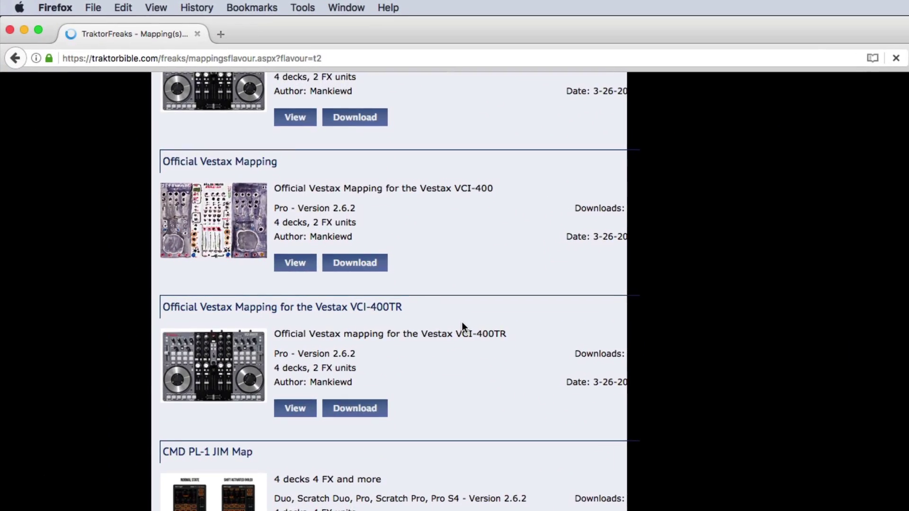
pyautogui.scroll(-5, 462, 324)
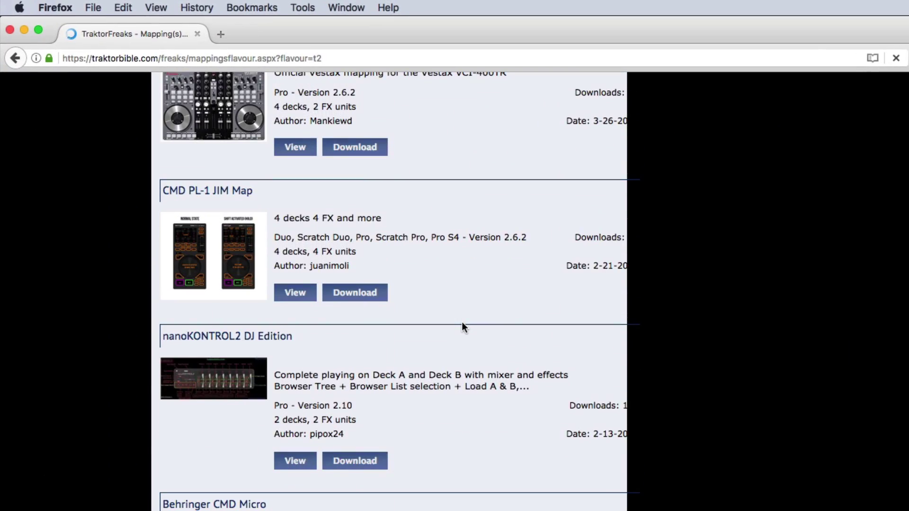
pyautogui.scroll(-10, 464, 327)
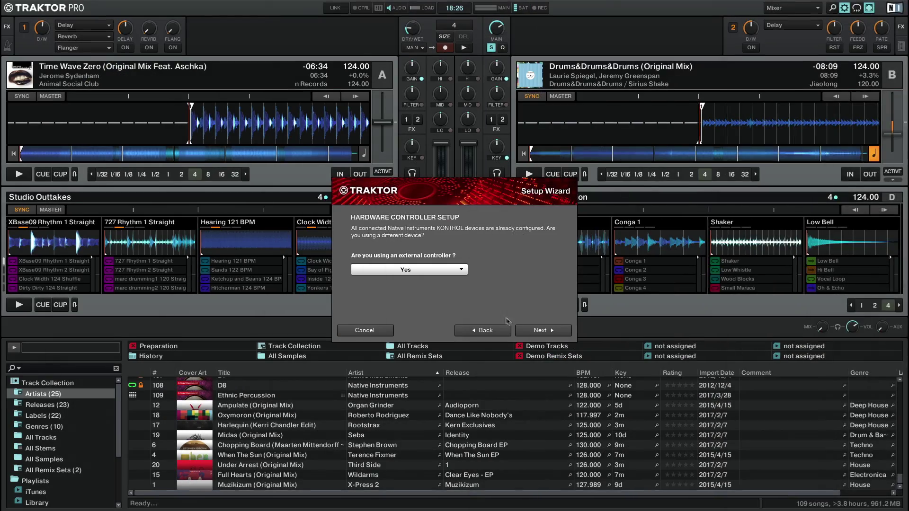
pyautogui.click(540, 330)
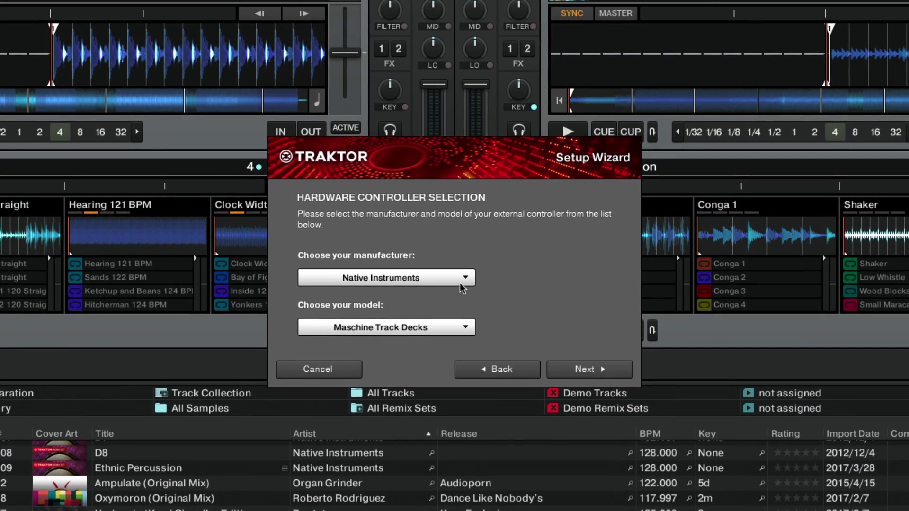
pyautogui.click(462, 284)
pyautogui.click(426, 333)
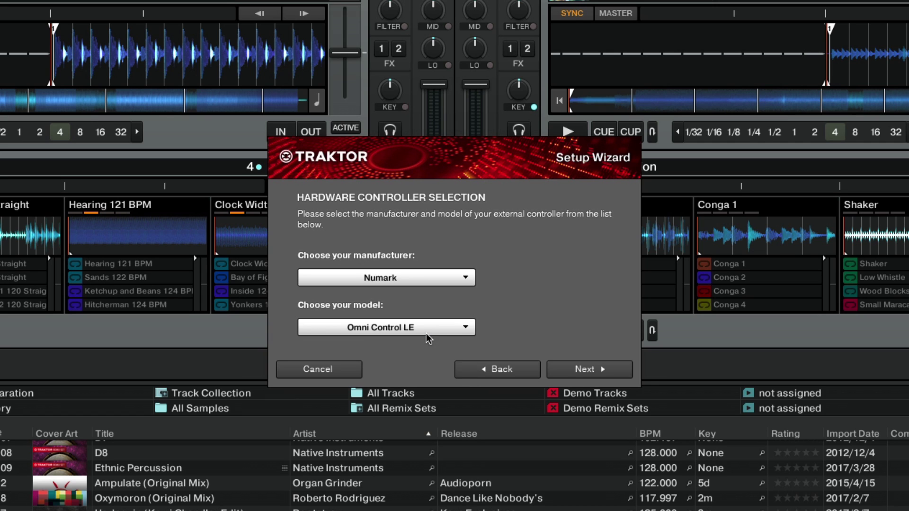
pyautogui.click(459, 327)
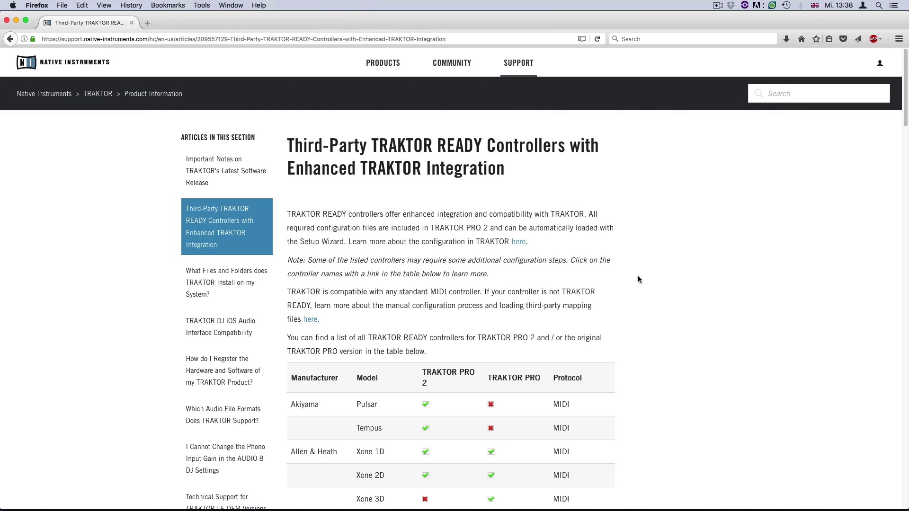
# - Scroll down the NI support article's TRAKTOR READY controller compatibility table
pyautogui.scroll(-3, 638, 279)
pyautogui.scroll(-5, 638, 280)
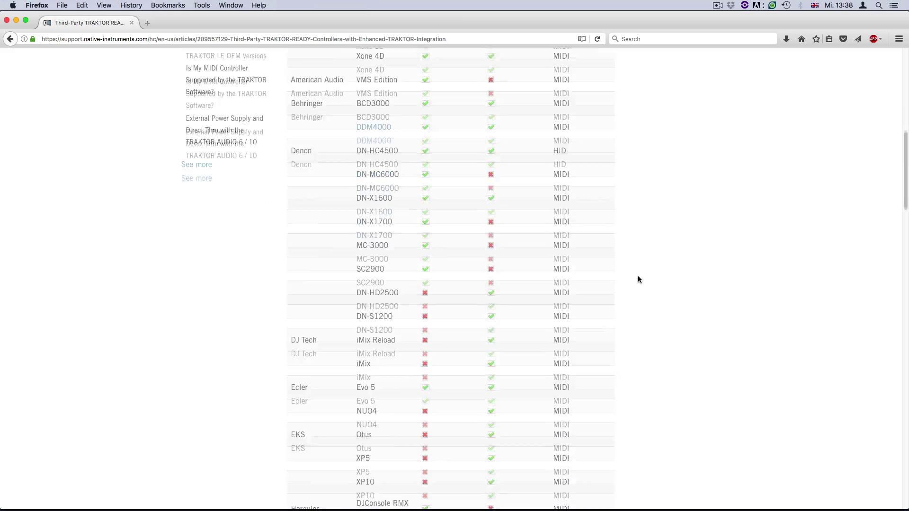
pyautogui.scroll(-5, 638, 279)
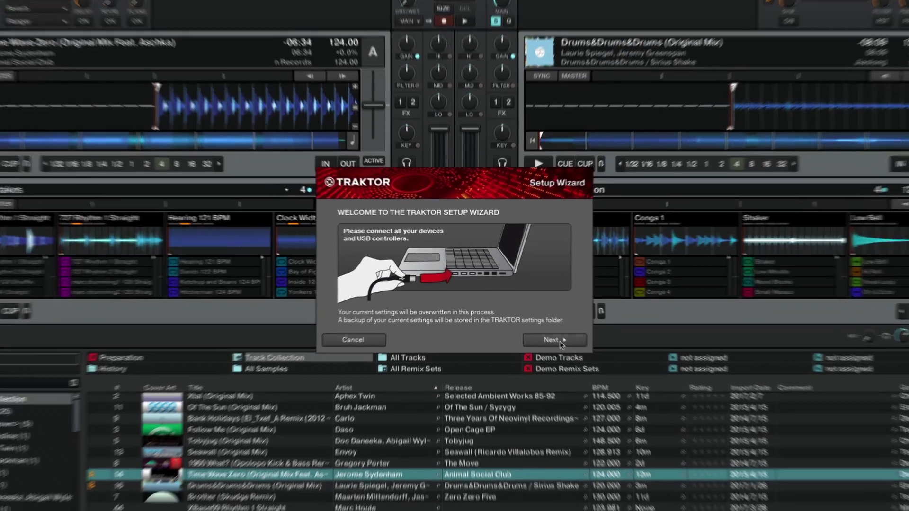
# - Advance past the wizard's welcome pages and choose Denon as the controller manufacturer
pyautogui.click(545, 331)
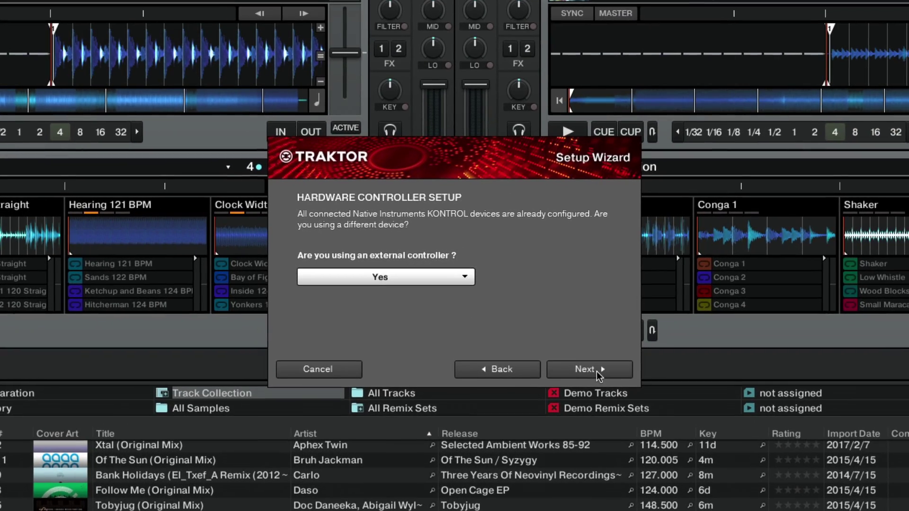
pyautogui.click(596, 371)
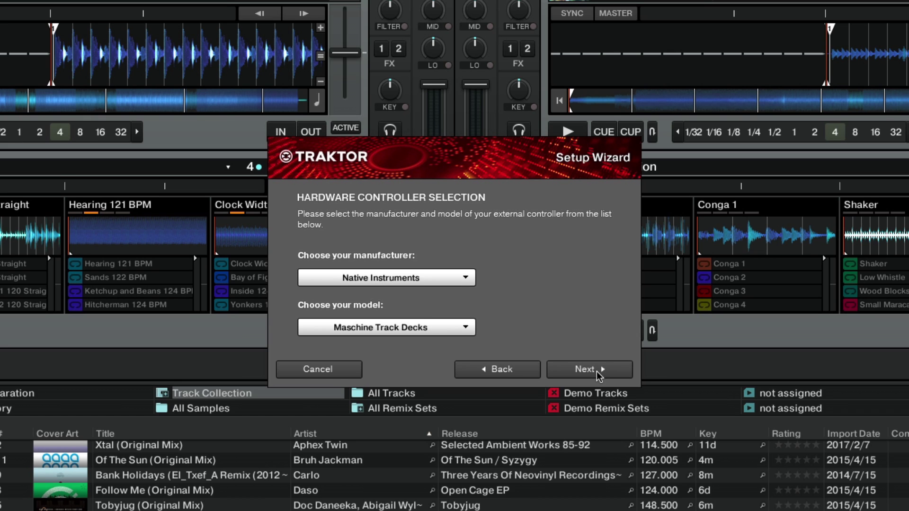
pyautogui.click(470, 278)
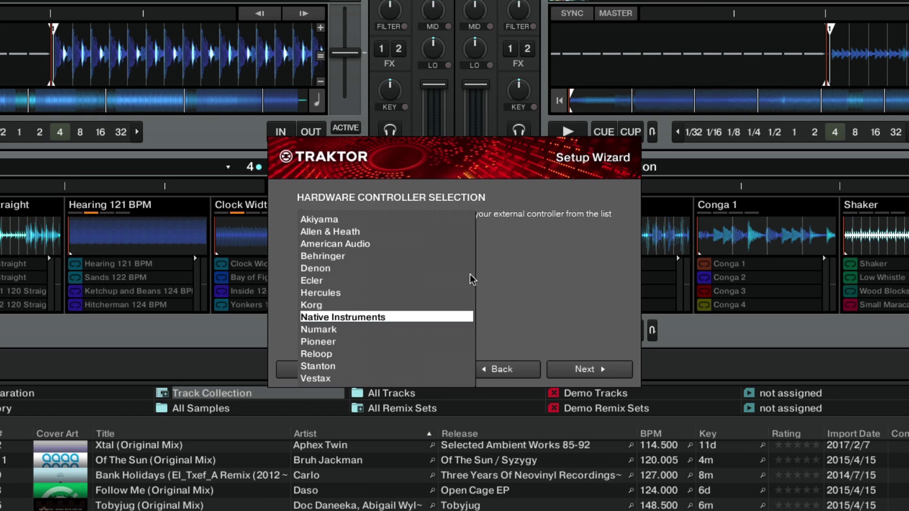
pyautogui.click(432, 269)
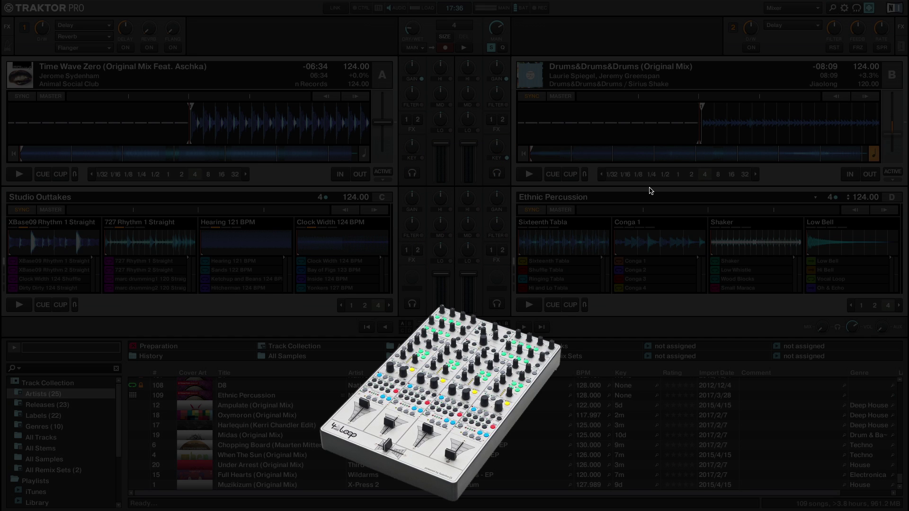
# - Search Google for '4midiloop traktor mapping' and open the 4midiloop setup files result
pyautogui.write('4')
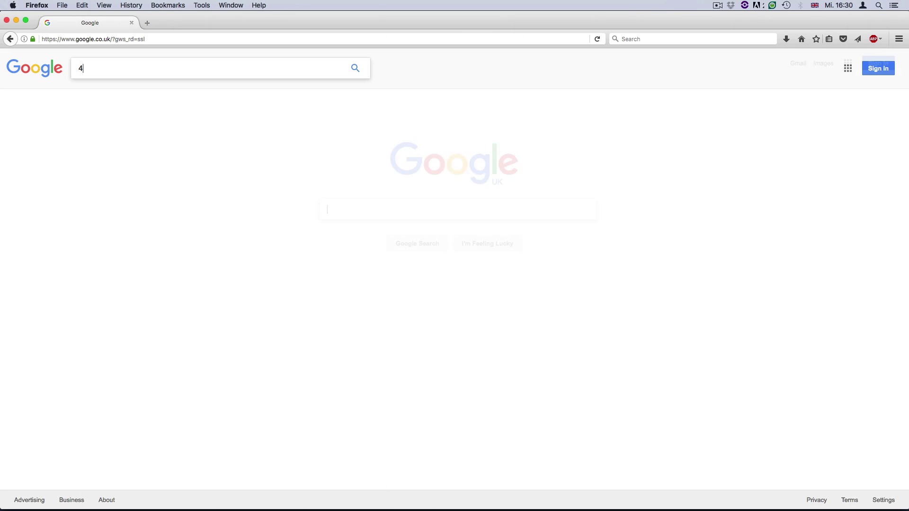
pyautogui.write('midiloop ')
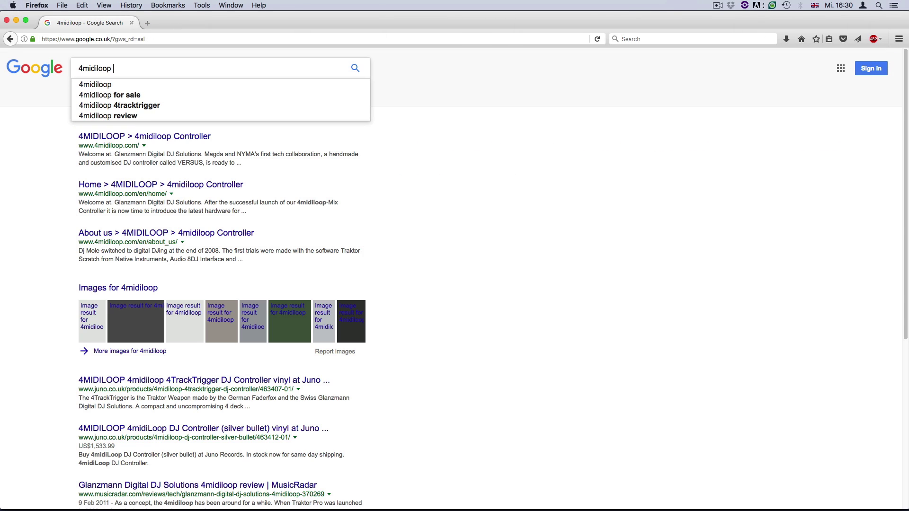
pyautogui.write('traktor mapping')
pyautogui.press('Return')
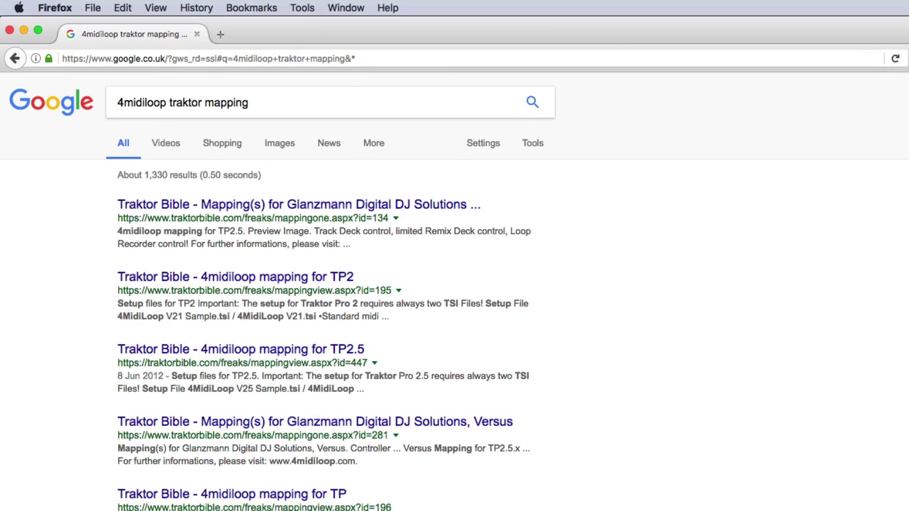
pyautogui.scroll(-5, 454, 291)
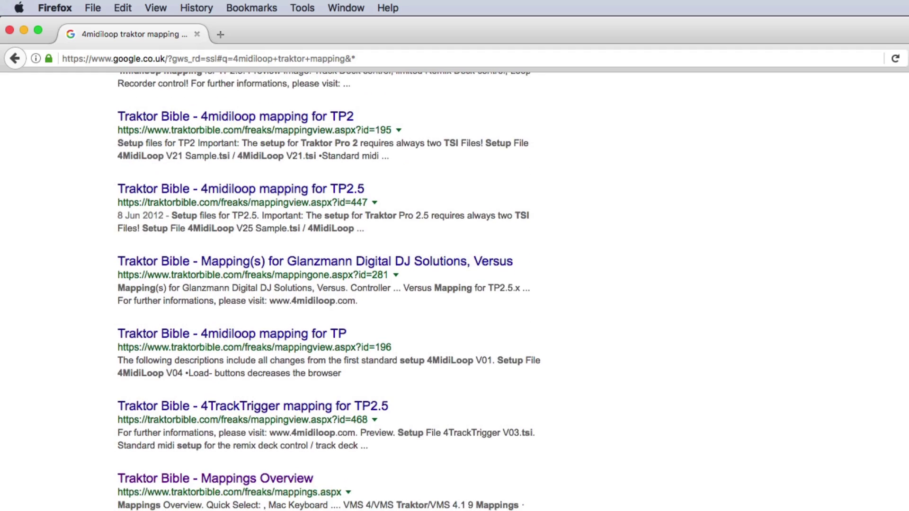
pyautogui.scroll(-4, 454, 292)
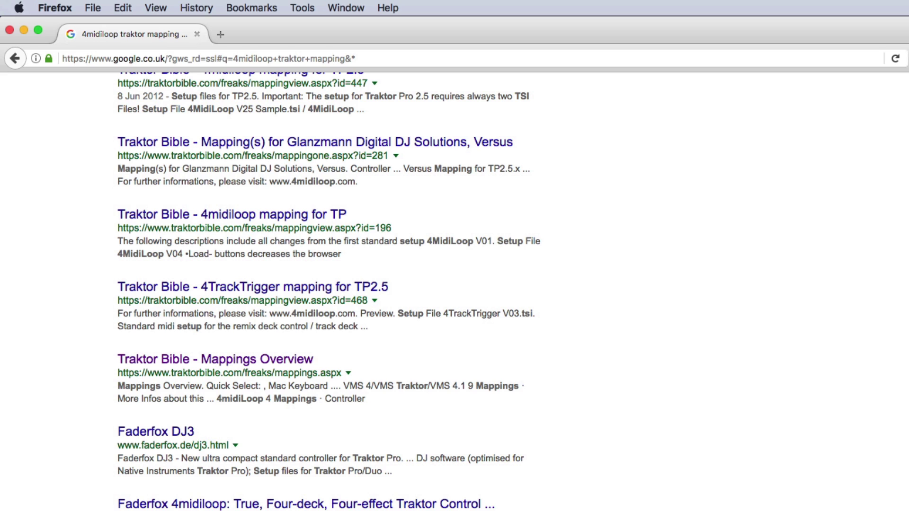
pyautogui.scroll(6, 329, 291)
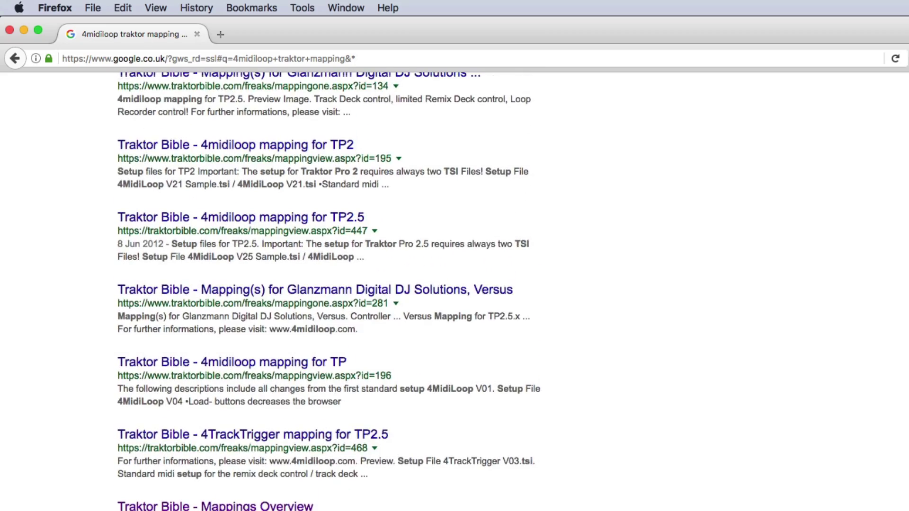
pyautogui.scroll(3, 329, 291)
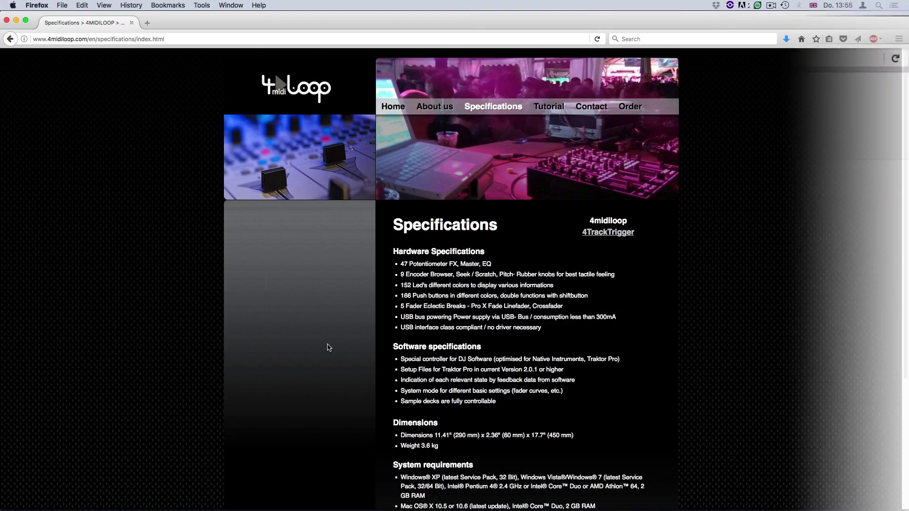
pyautogui.scroll(-5, 330, 348)
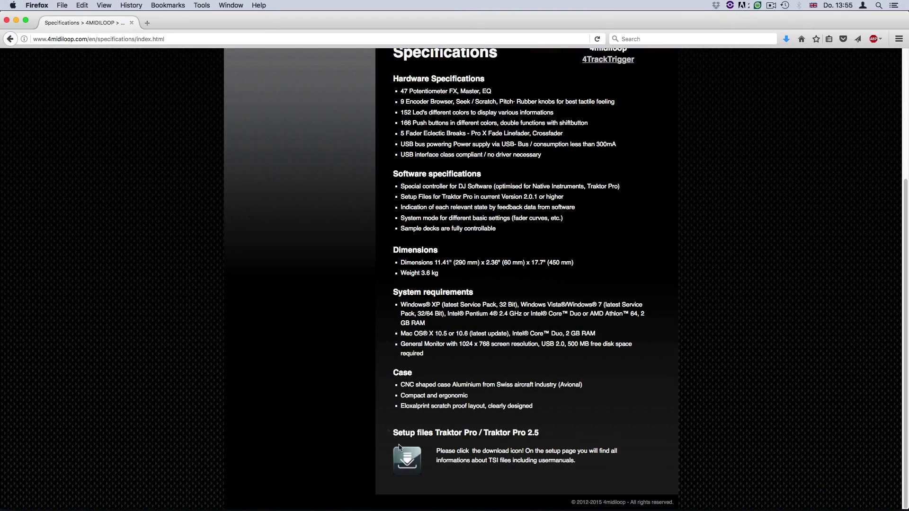
pyautogui.click(406, 457)
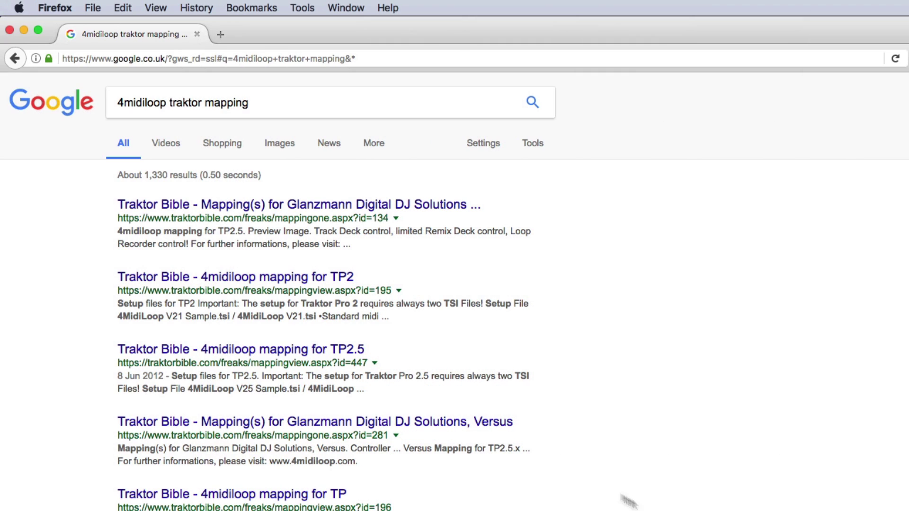
# - Open the Traktor Bible 4midiloop TP2.5 mapping, then go to the Traktor MIDI maps section
pyautogui.click(354, 350)
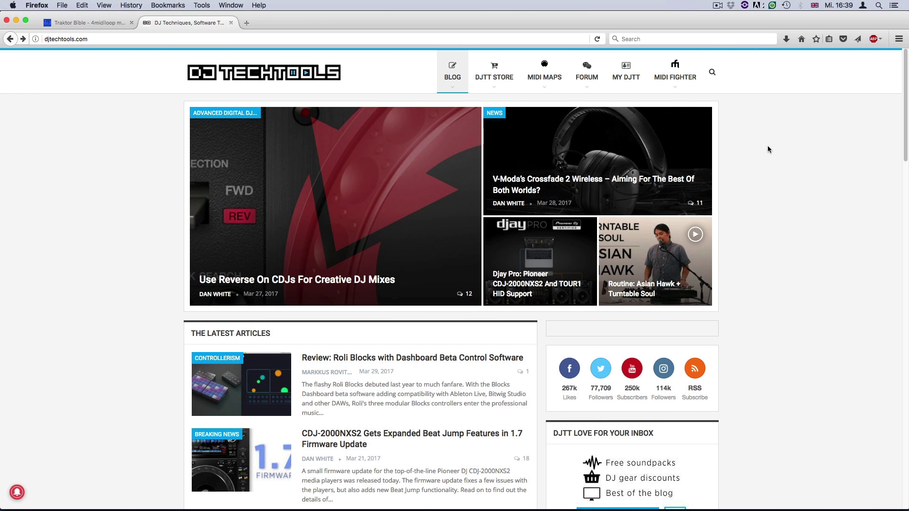
pyautogui.moveTo(550, 80)
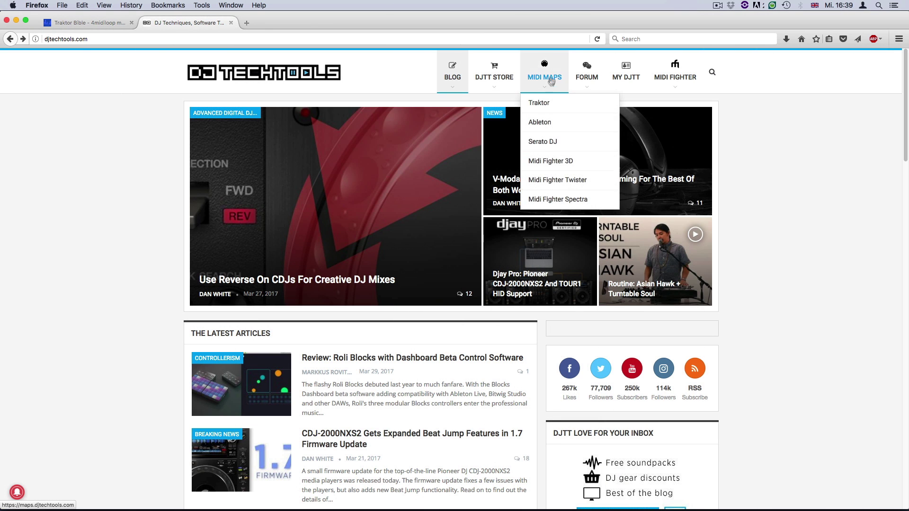
pyautogui.click(545, 104)
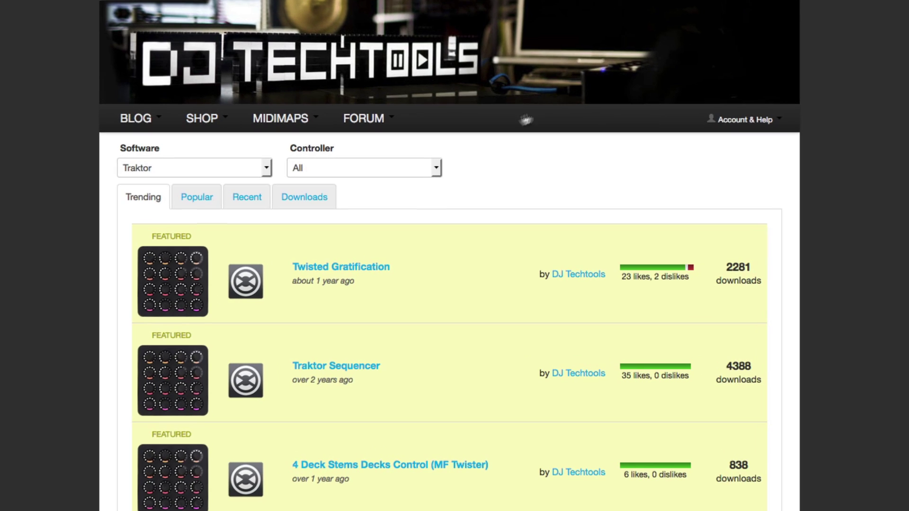
# - Expand the Controller filter list, then go to the my.DJTT account sign-up page
pyautogui.click(435, 169)
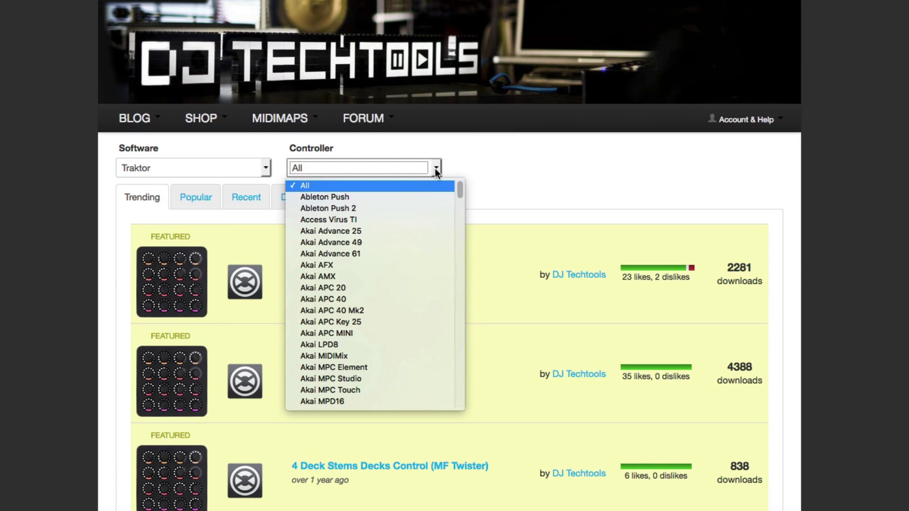
pyautogui.click(435, 168)
pyautogui.click(746, 120)
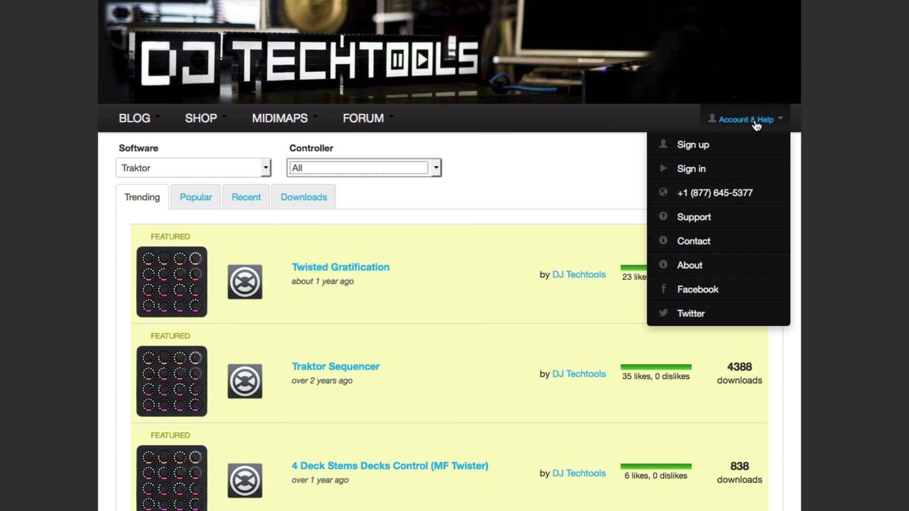
pyautogui.click(700, 144)
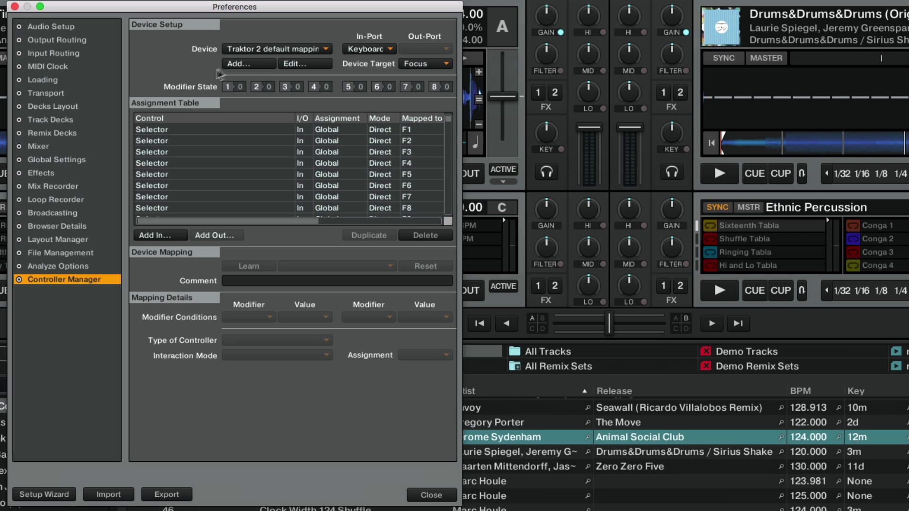
# - Browse the Add... device templates down to Numark > Mixdeck
pyautogui.click(265, 63)
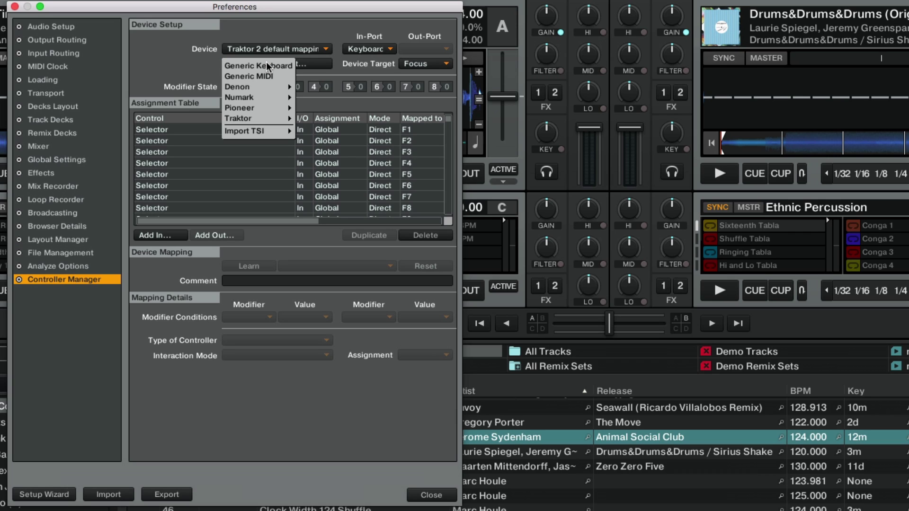
pyautogui.moveTo(269, 97)
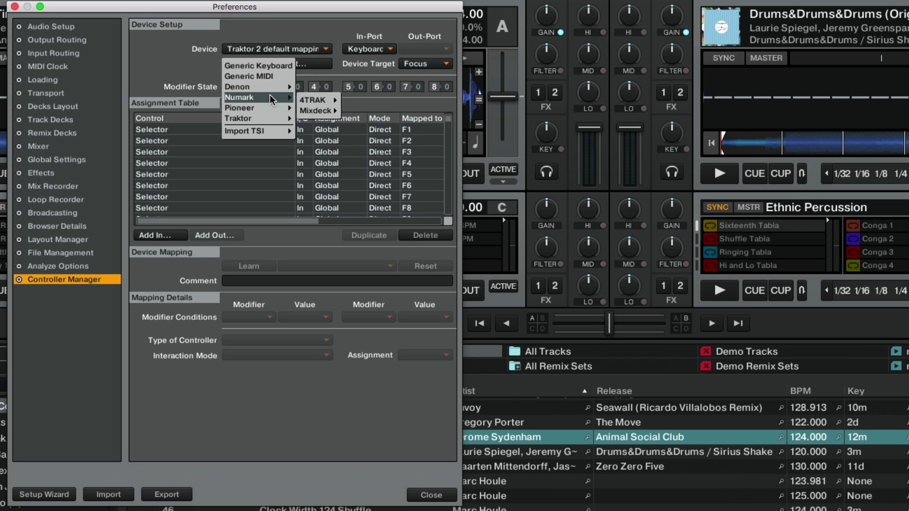
pyautogui.moveTo(319, 111)
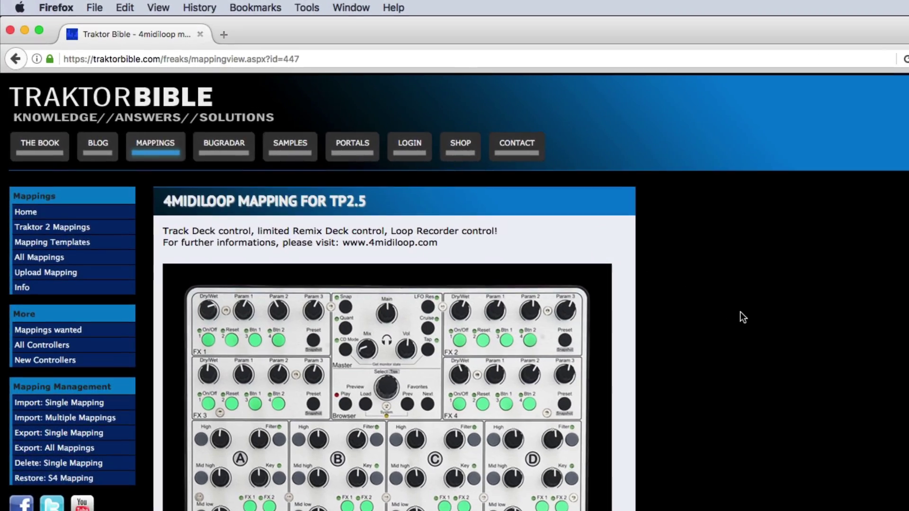
# - Scroll the 4MidiLoop TP2.5 mapping page down to its setup files section
pyautogui.scroll(-10, 740, 312)
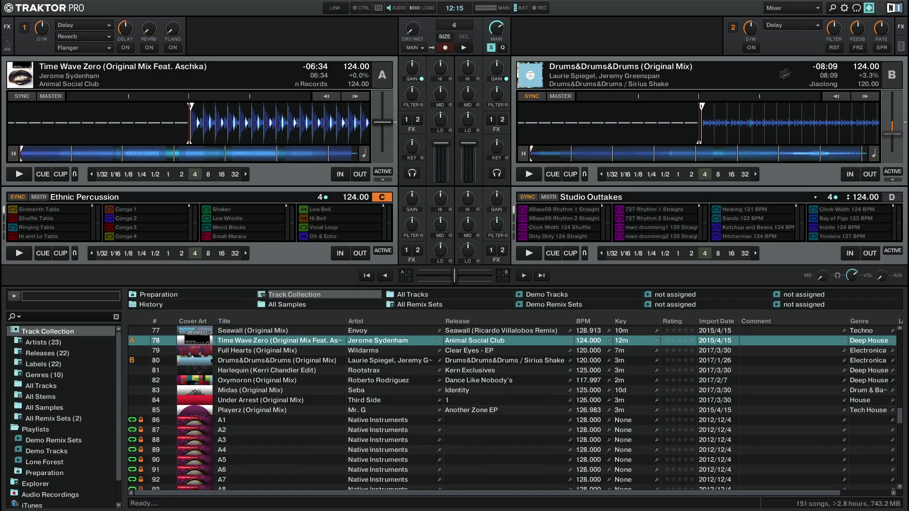
# - Show the Controller Manager page in Traktor's Preferences
pyautogui.click(844, 8)
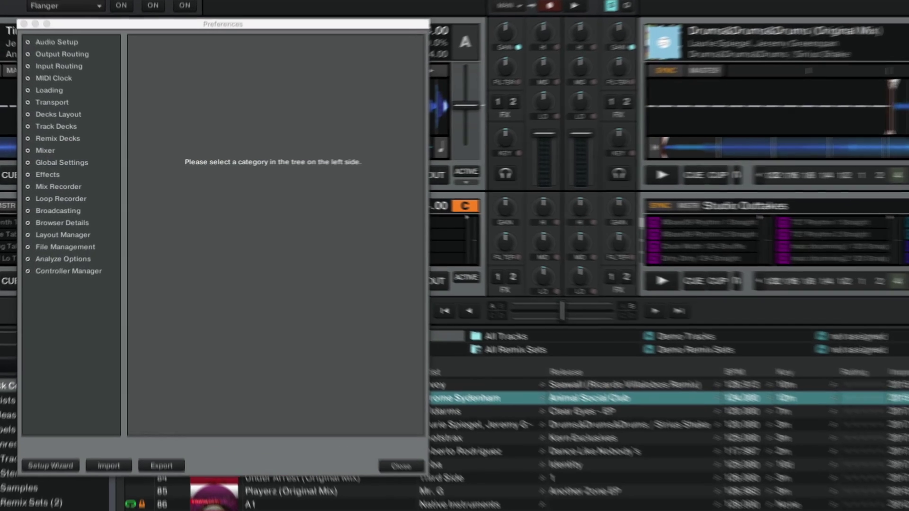
pyautogui.click(75, 272)
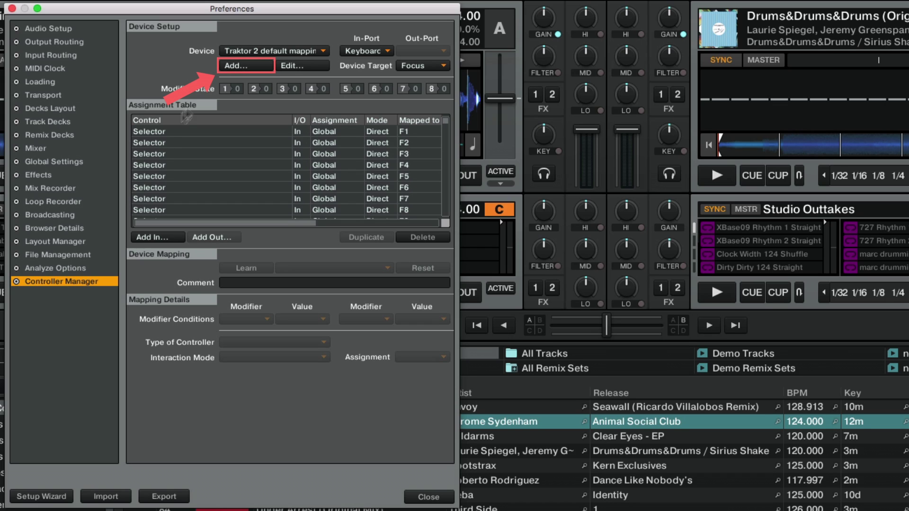
# - Import 4MidiLoop V27.tsi from Desktop/4midiloopTRAKTOR through Add... > Import Other
pyautogui.click(250, 64)
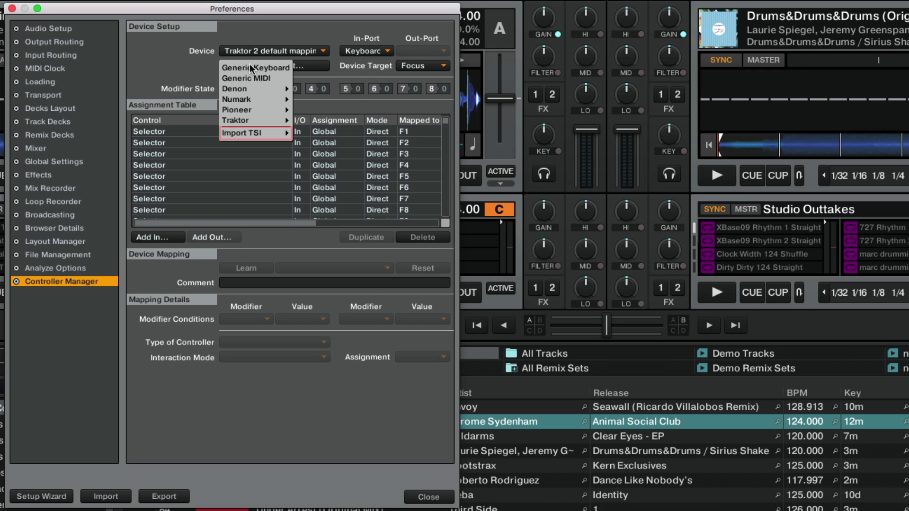
pyautogui.moveTo(255, 133)
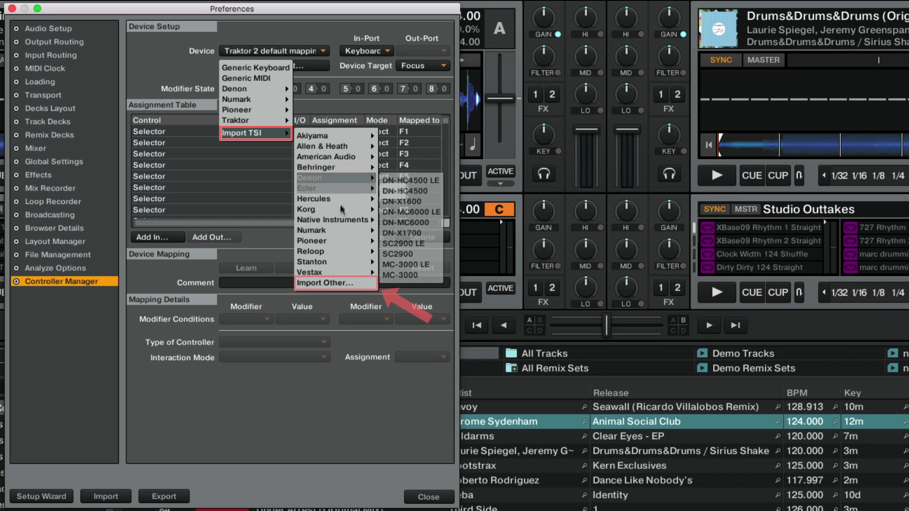
pyautogui.click(346, 284)
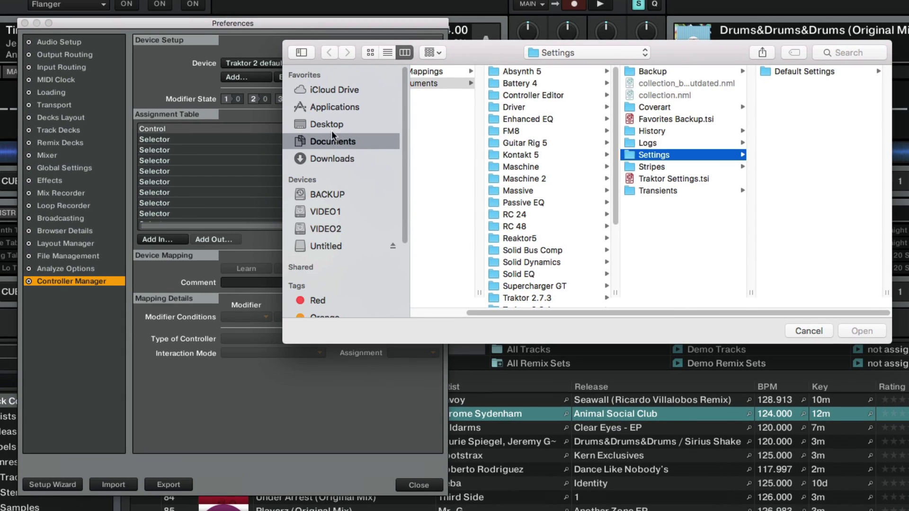
pyautogui.click(337, 120)
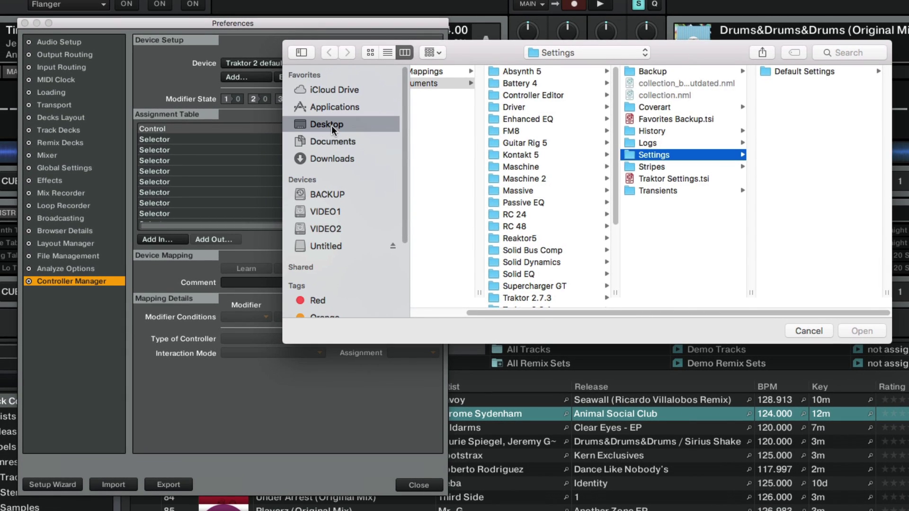
pyautogui.click(475, 70)
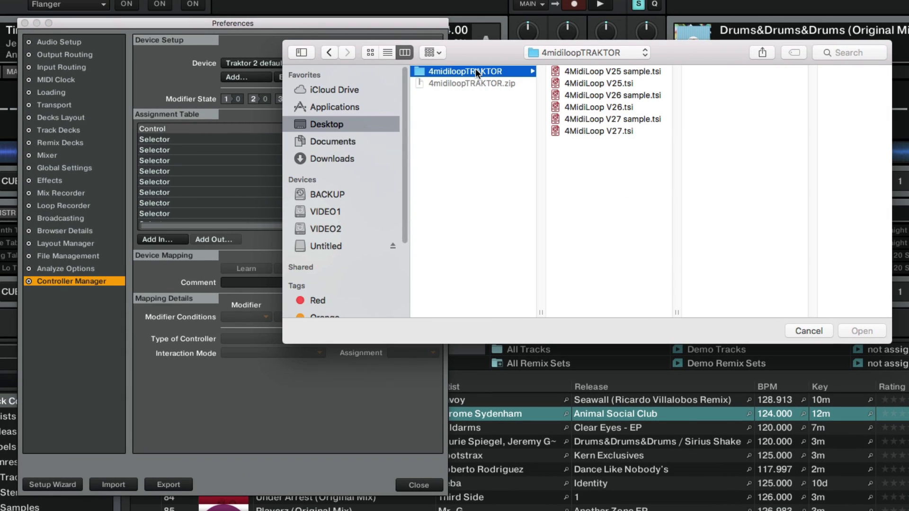
pyautogui.click(584, 130)
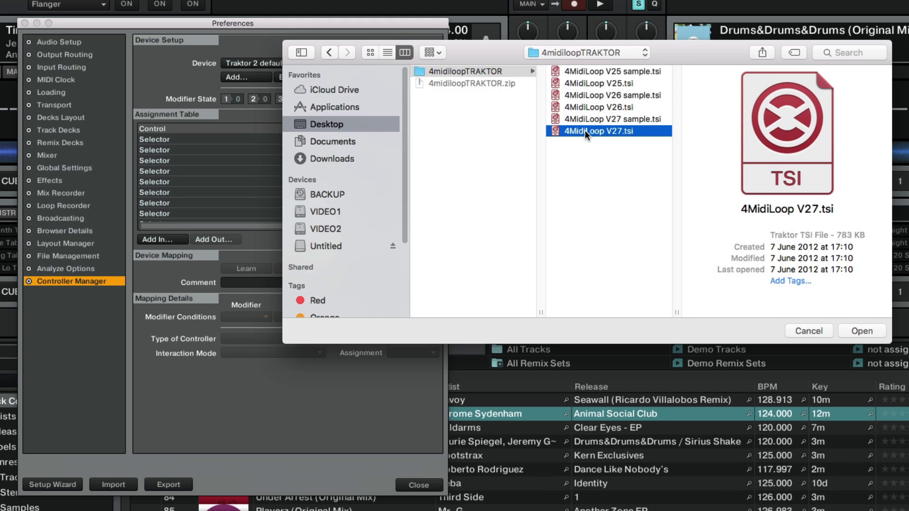
pyautogui.click(876, 330)
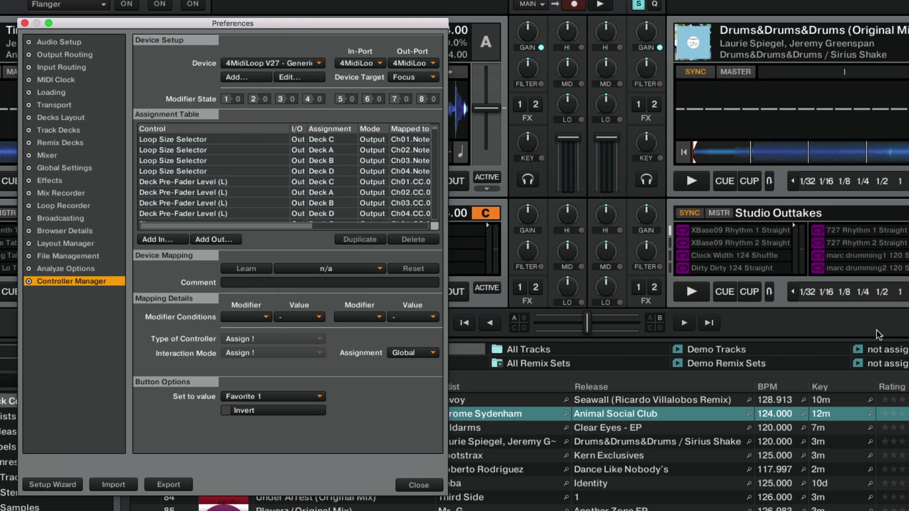
pyautogui.click(318, 63)
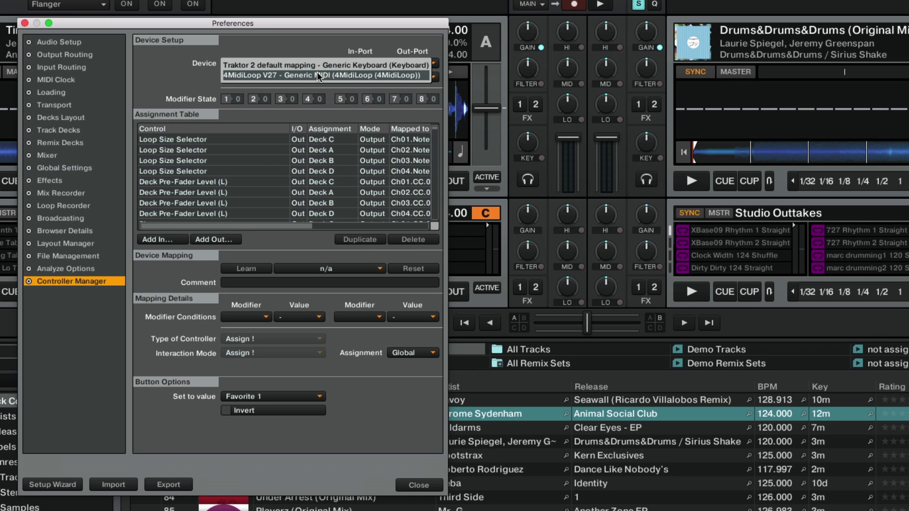
pyautogui.click(317, 72)
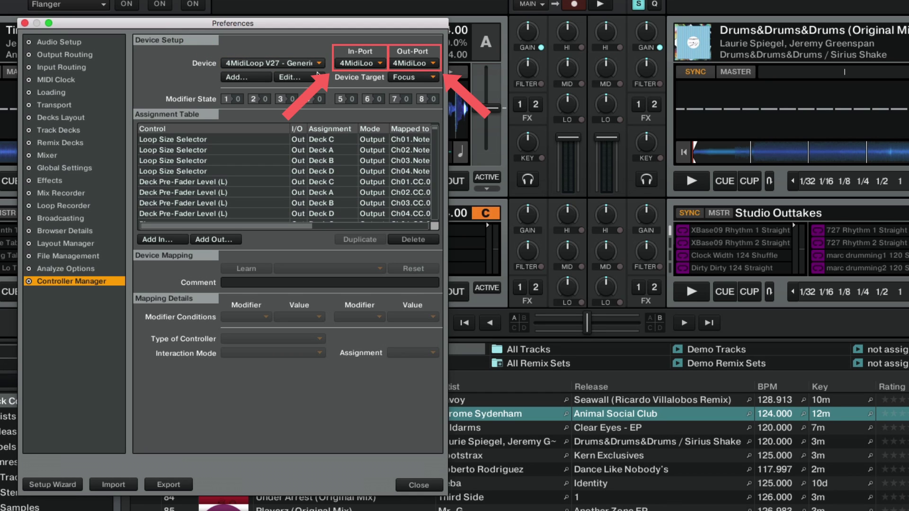
# - Route the 4MidiLoop V27 device's In-Port and Out-Port both through 4MidiLoop
pyautogui.click(363, 65)
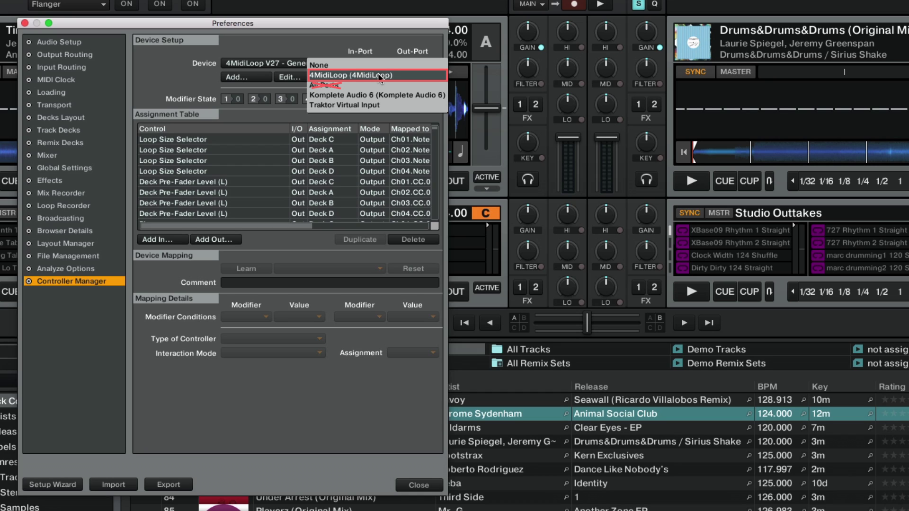
pyautogui.click(378, 74)
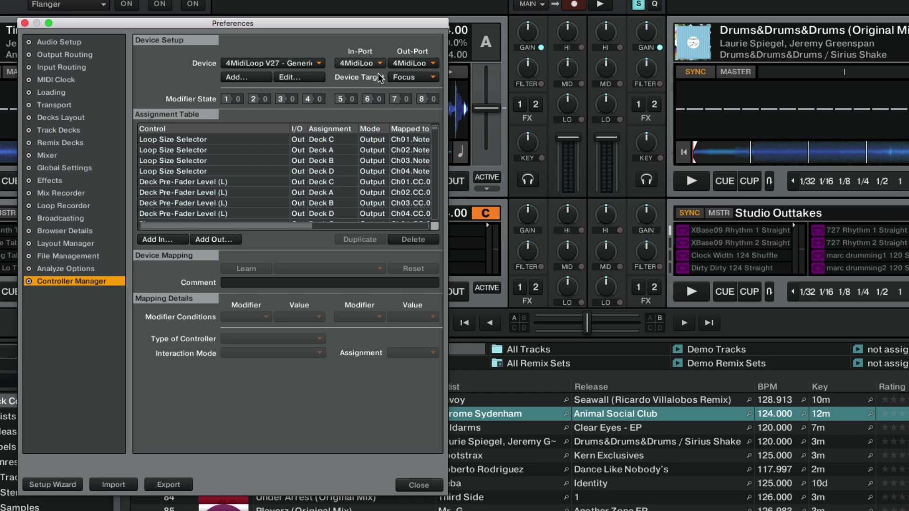
pyautogui.click(432, 63)
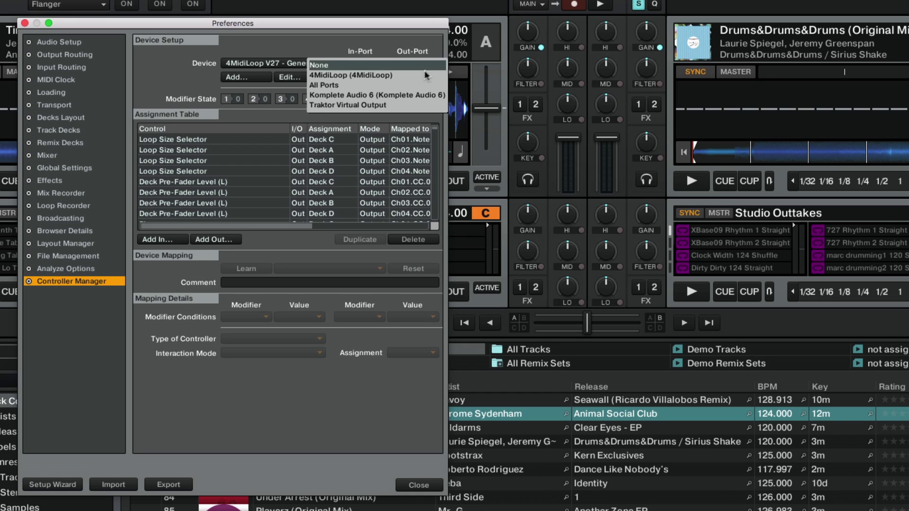
pyautogui.click(420, 75)
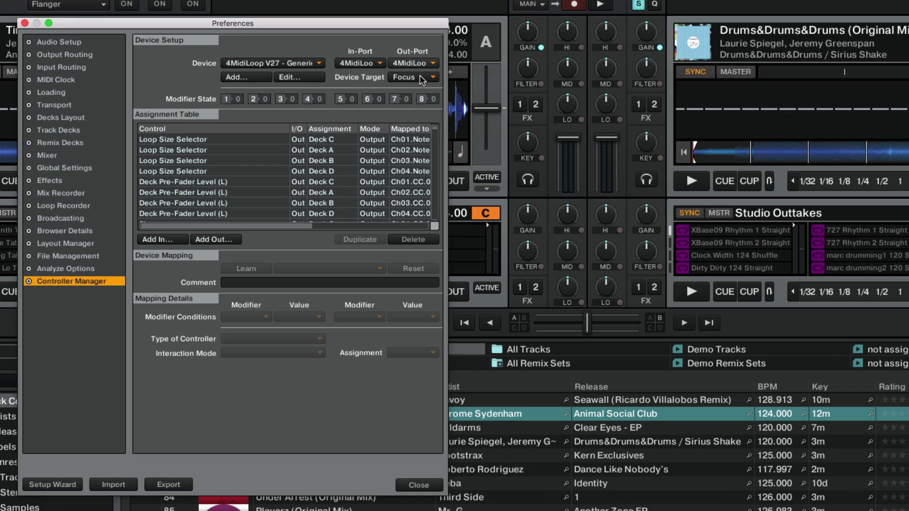